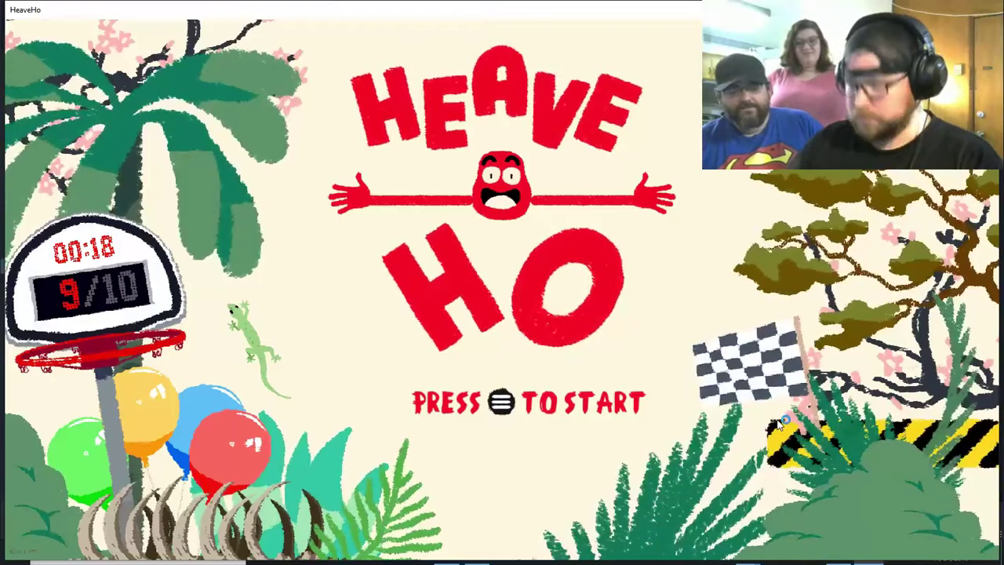
Leave the title screen and choose Solo play from the main menu
key("Return")
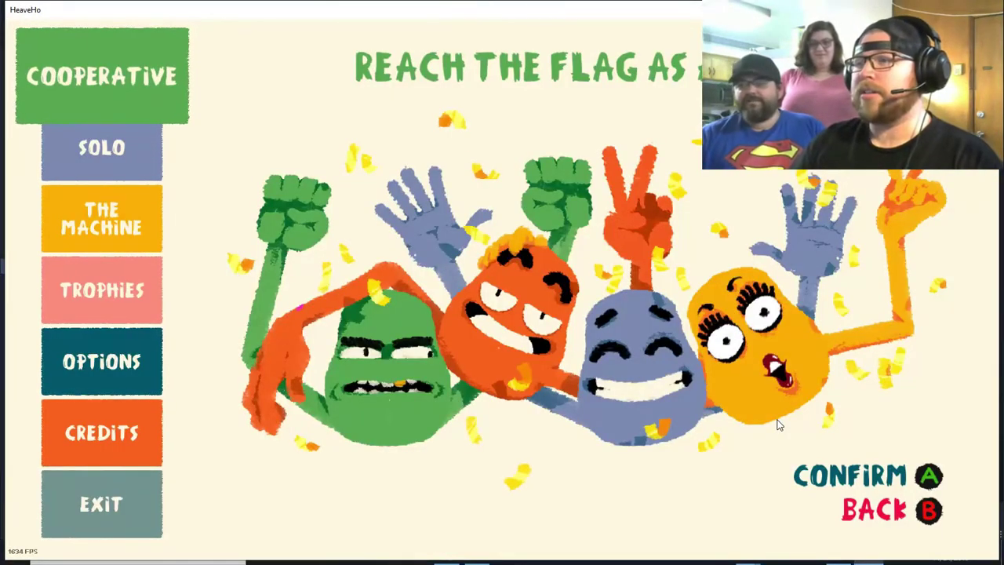
key("Escape")
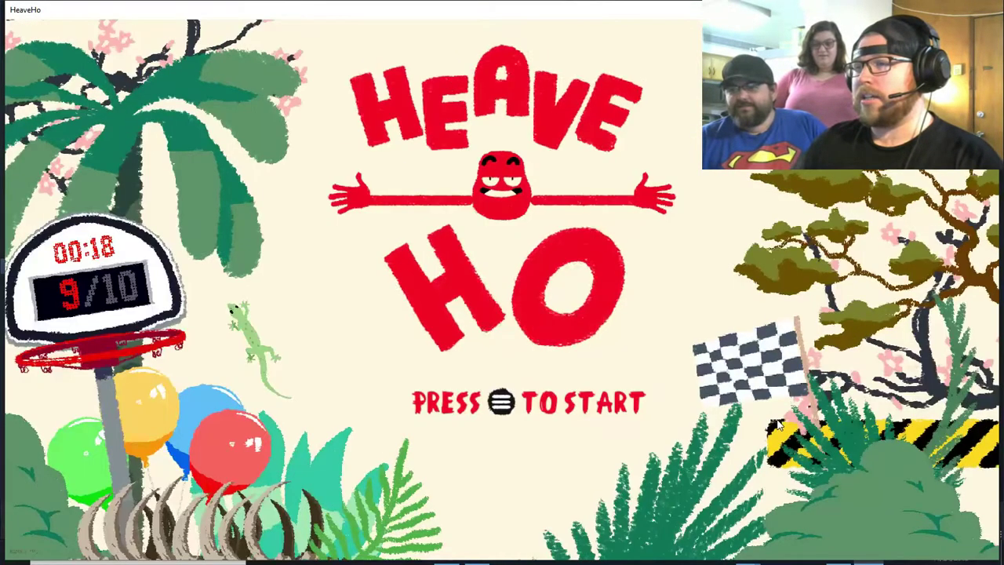
key("Return")
key("Down")
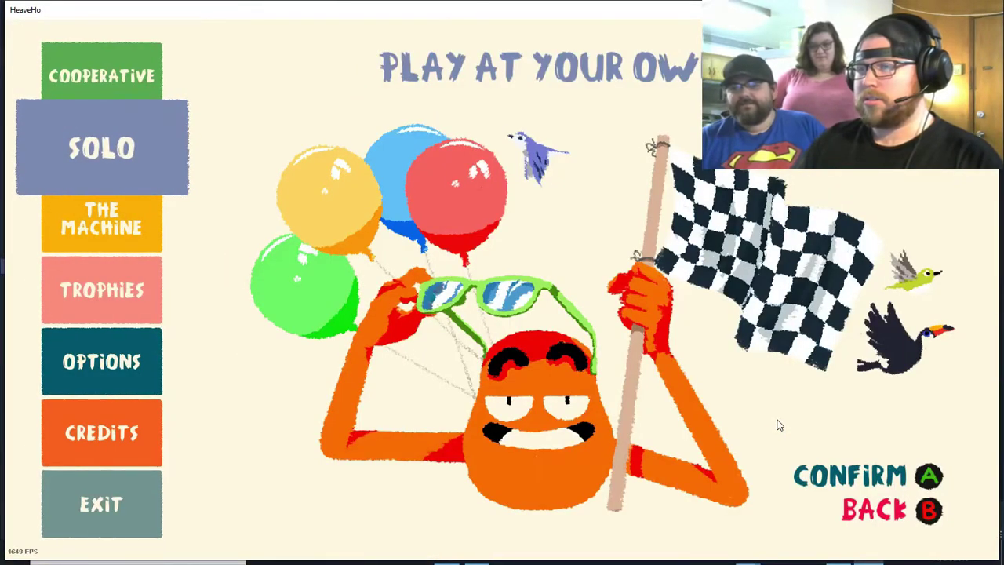
key("Return")
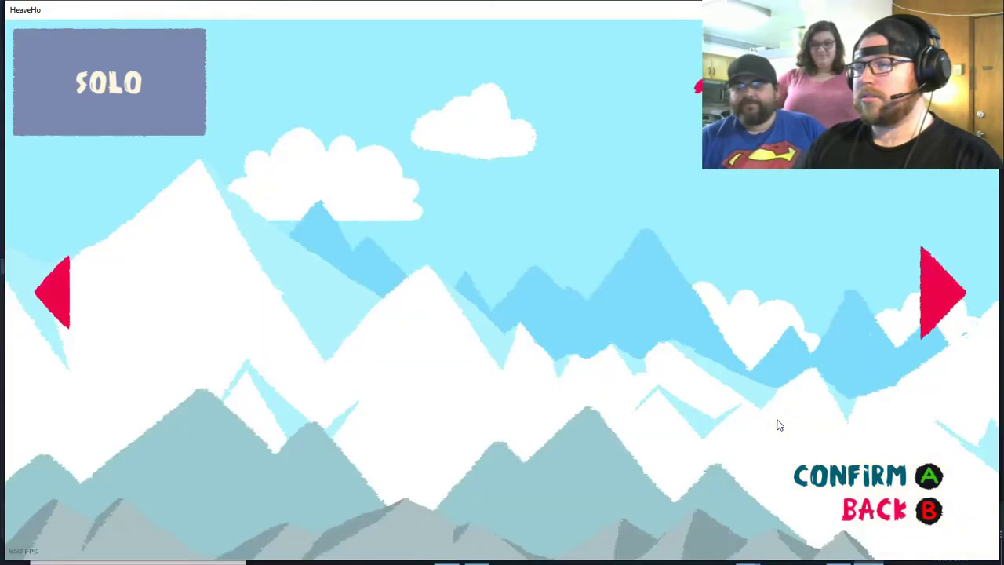
Browse the levels, select the cave level and join as player
key("Right")
key("Right")
key("Right")
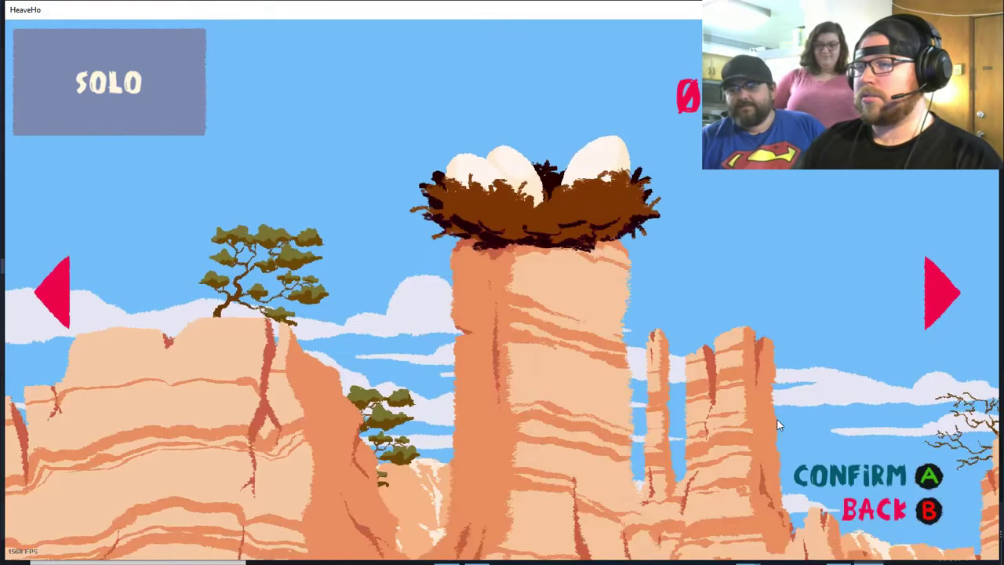
key("Right")
key("Right")
key("Left")
key("Left")
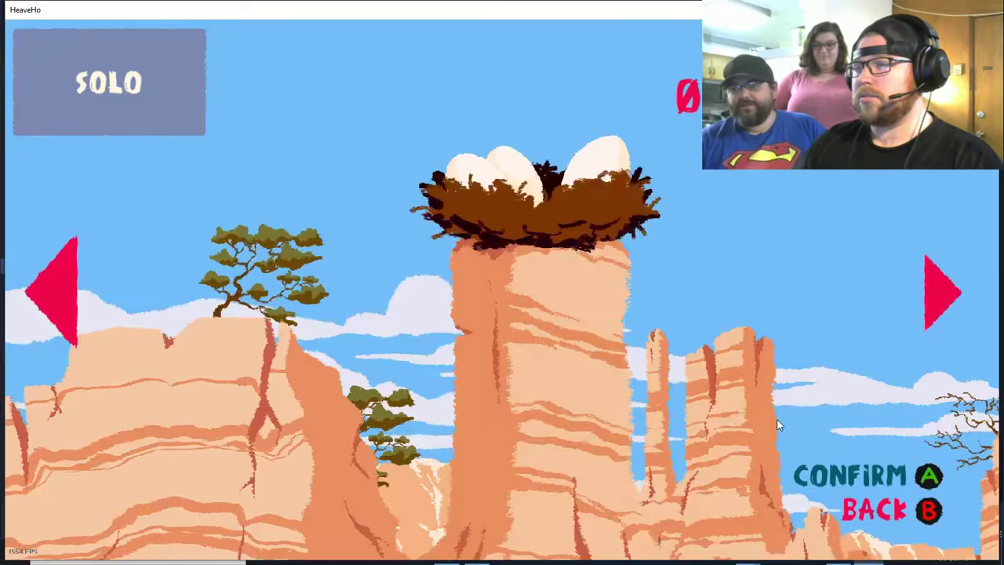
key("Left")
key("Left")
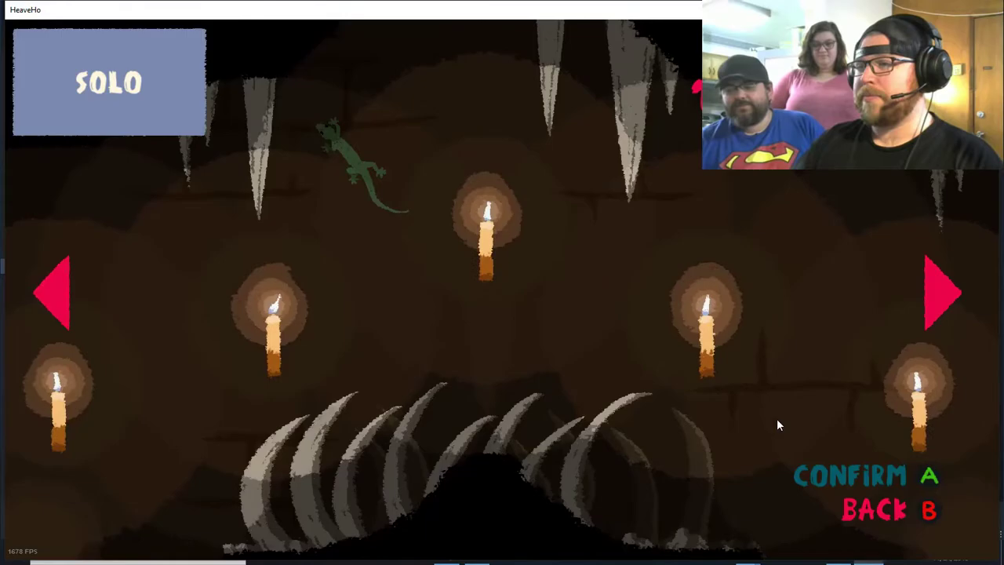
key("Right")
key("Right")
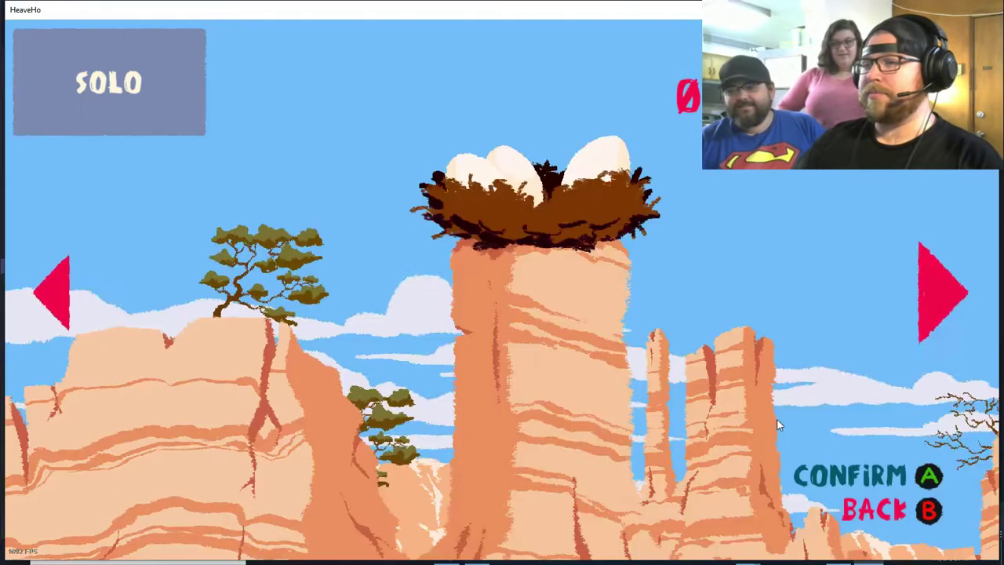
key("Right")
key("Right")
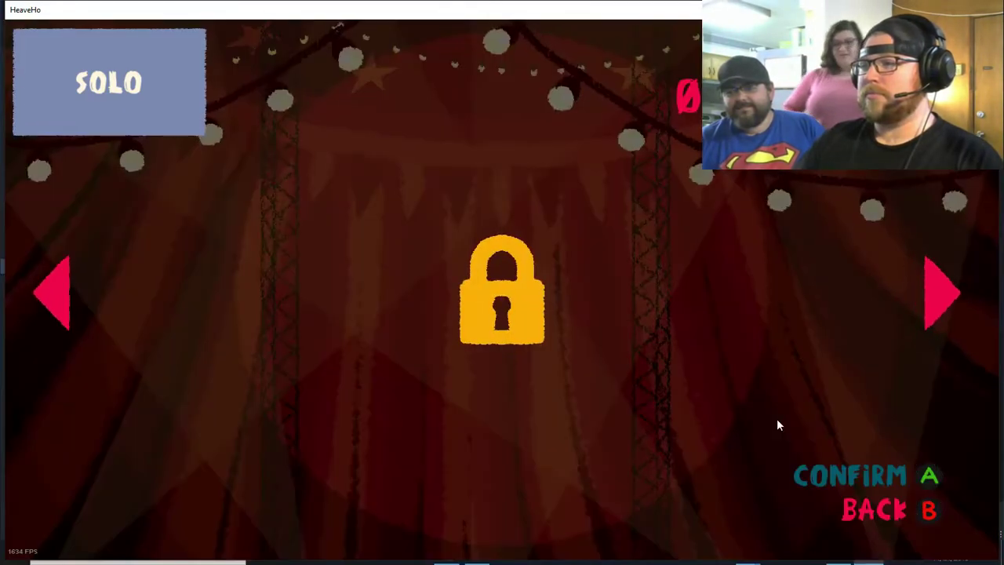
key("Left")
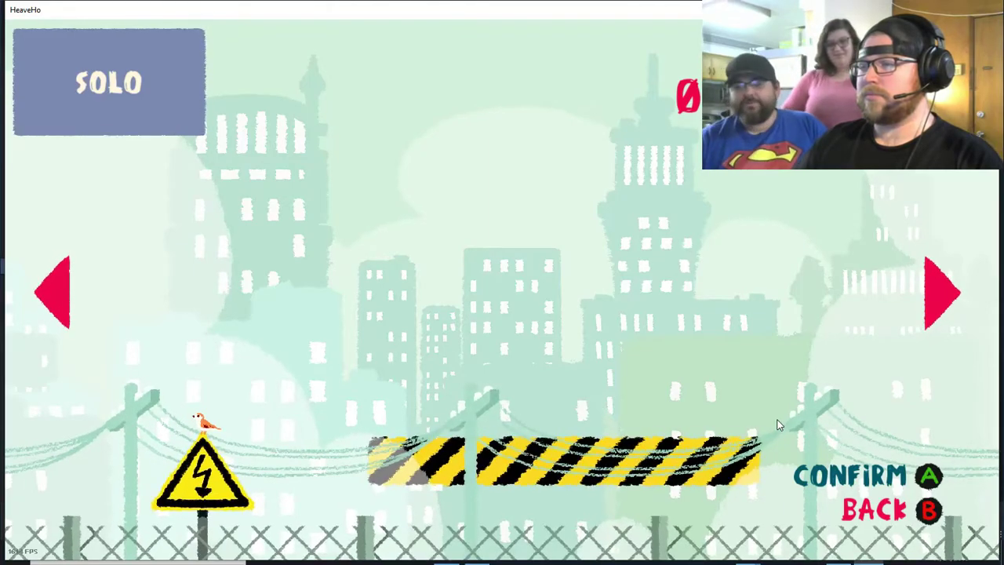
key("Left")
key("Left")
key("Left")
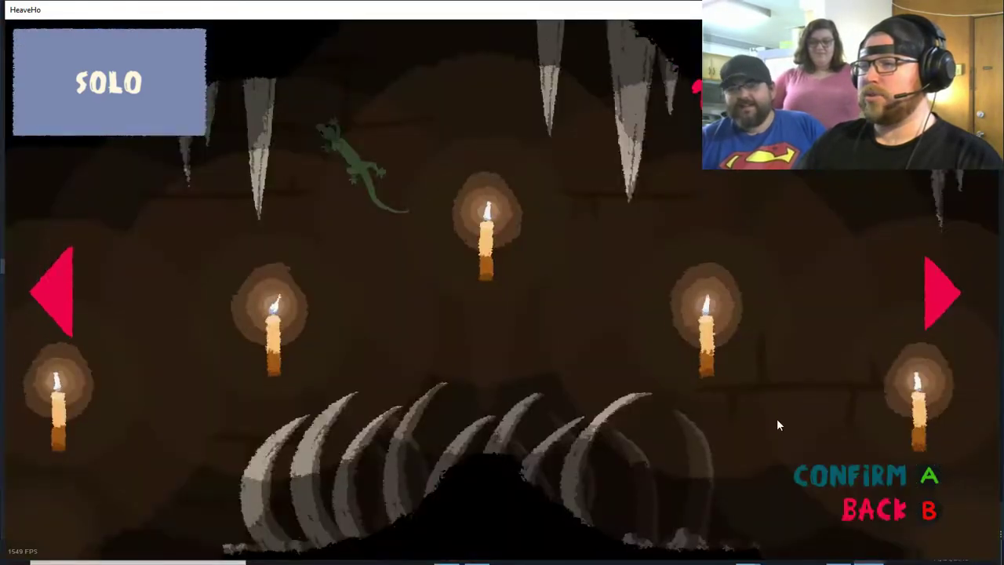
key("Return")
key("Return")
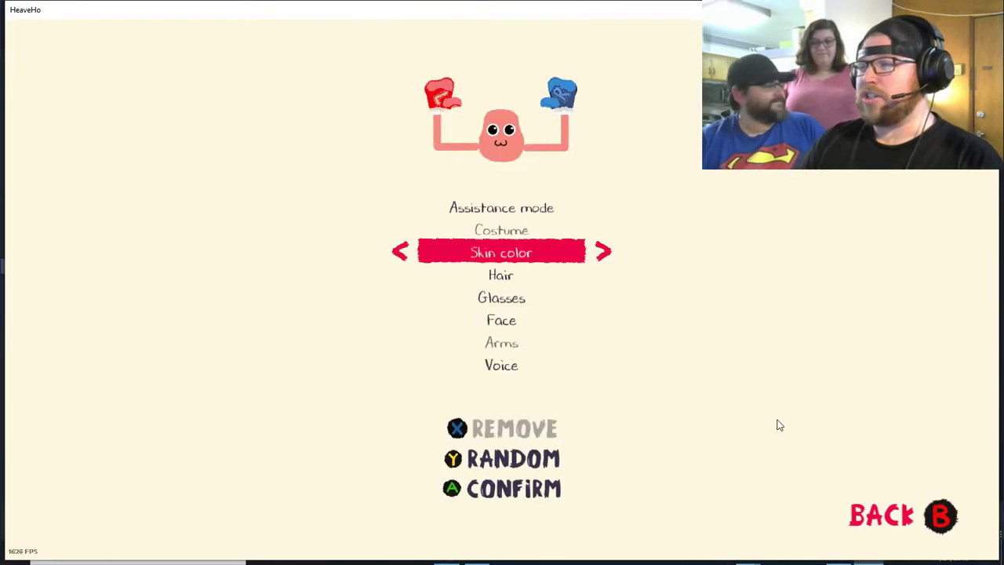
Customize the character with green skin, blond hair, sunglasses and a beard, reaching the Voice setting
key("Up")
key("Down")
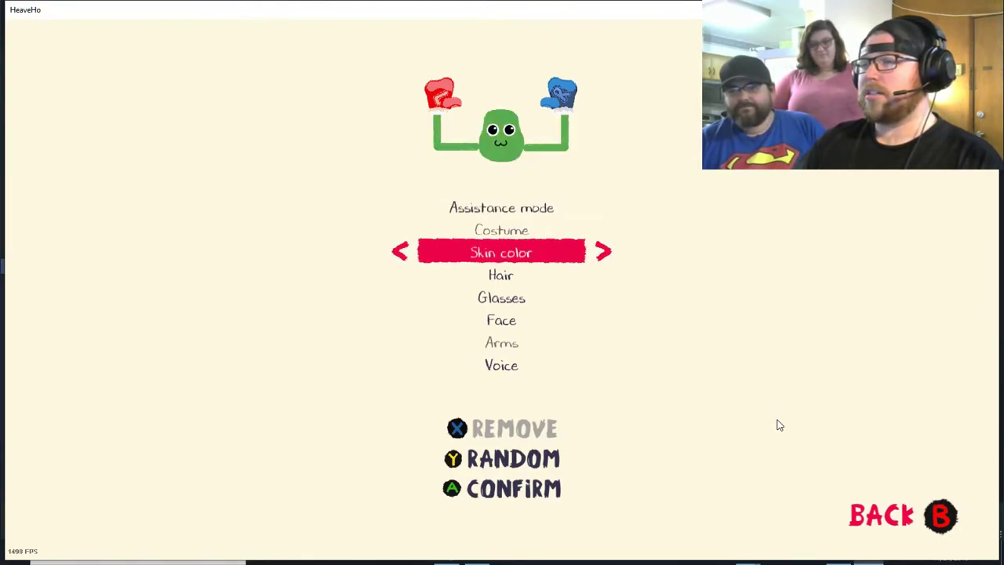
key("Down")
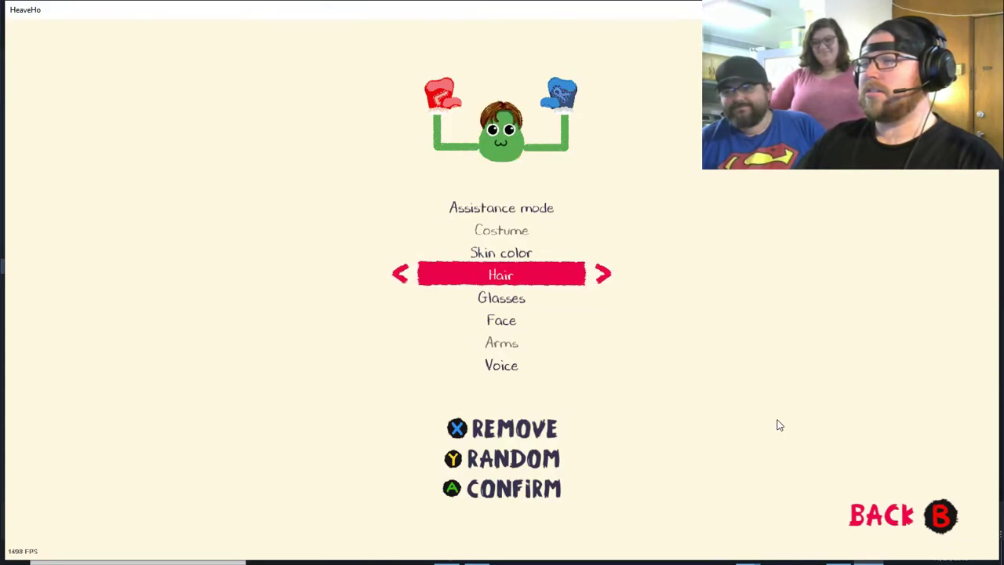
key("Down")
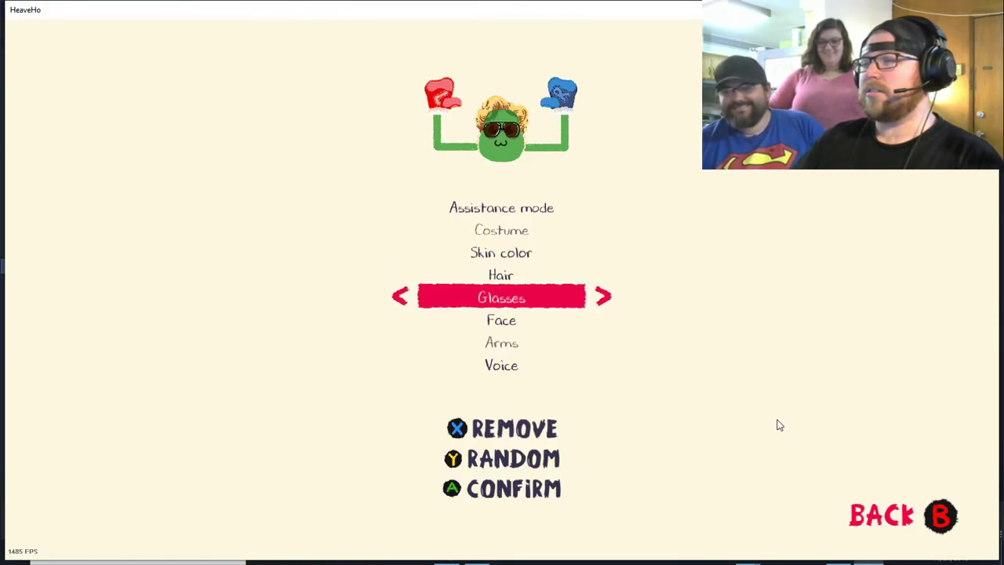
key("Down")
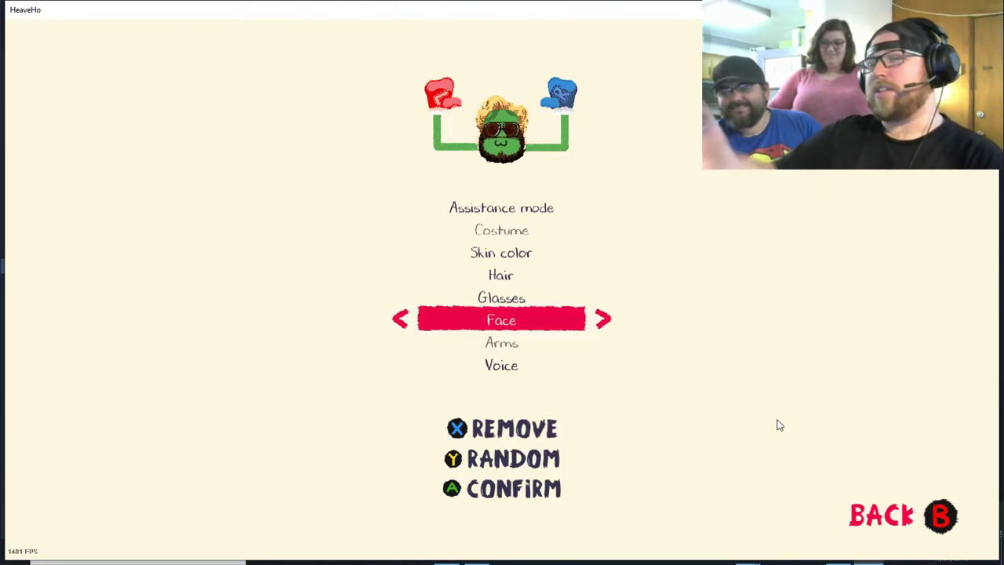
key("Down")
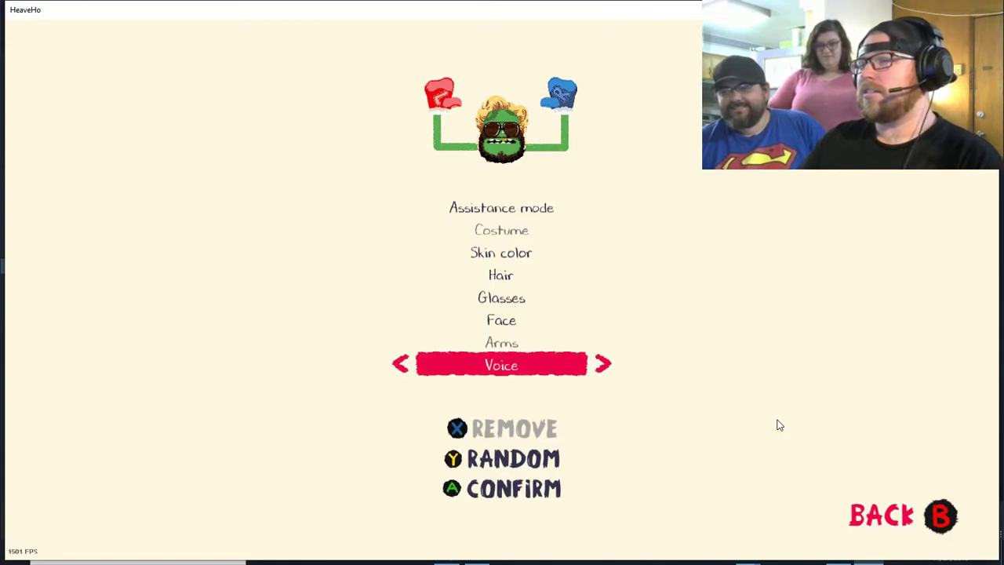
Confirm the bearded, sunglassed character and mark the player ready
key("Return")
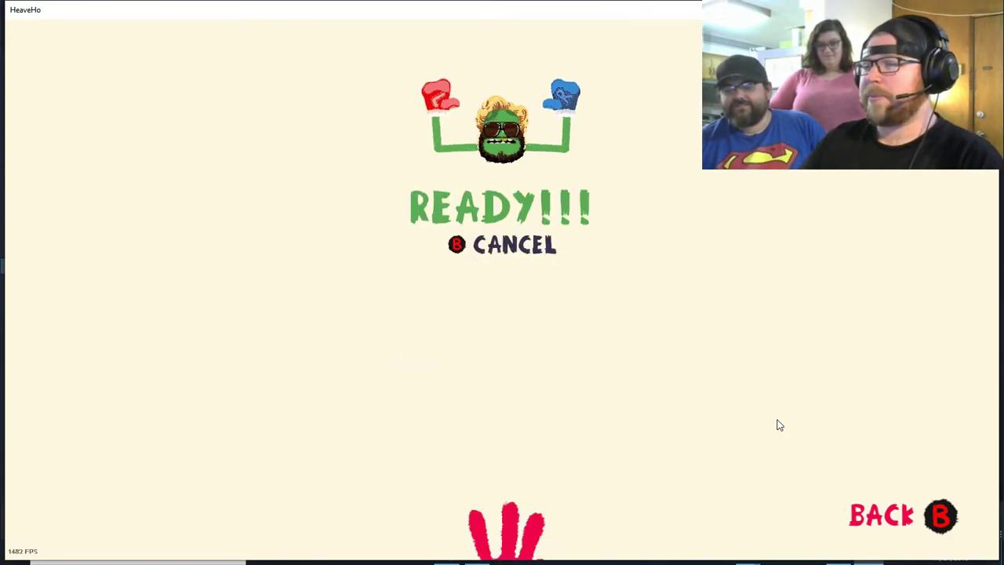